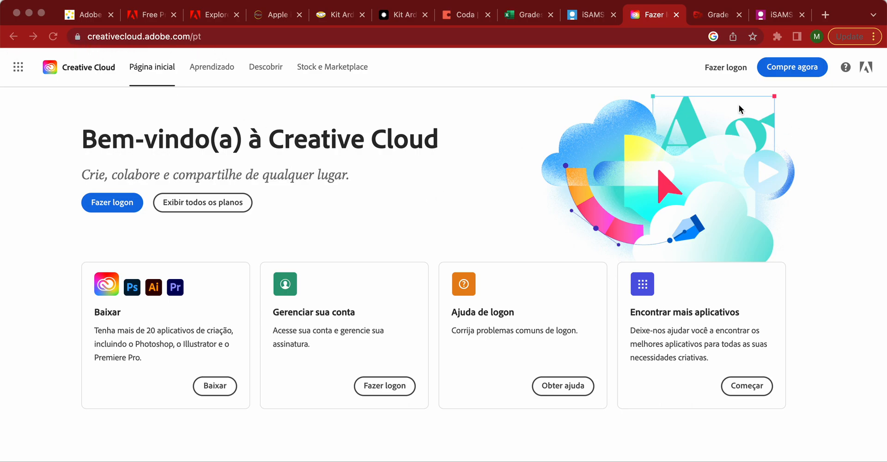
# Sign in to Creative Cloud with the prefilled account e-mail and dismiss the Adobe Express (Beta) promotion.
pyautogui.click(676, 73)
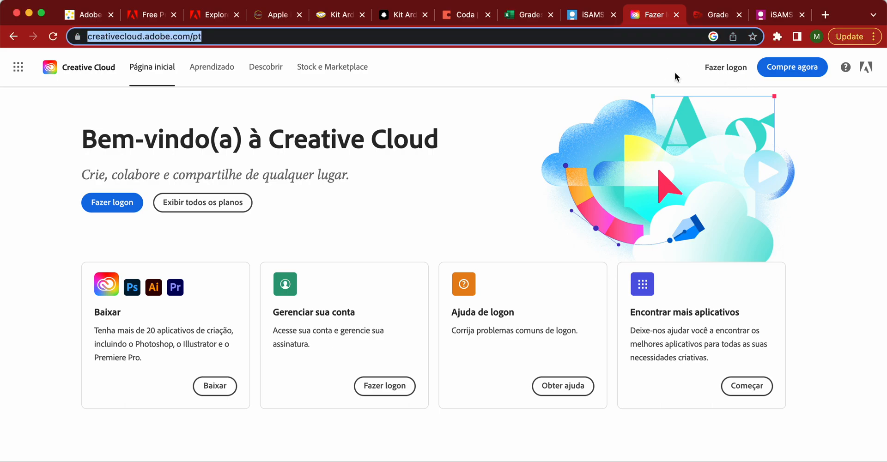
pyautogui.click(723, 75)
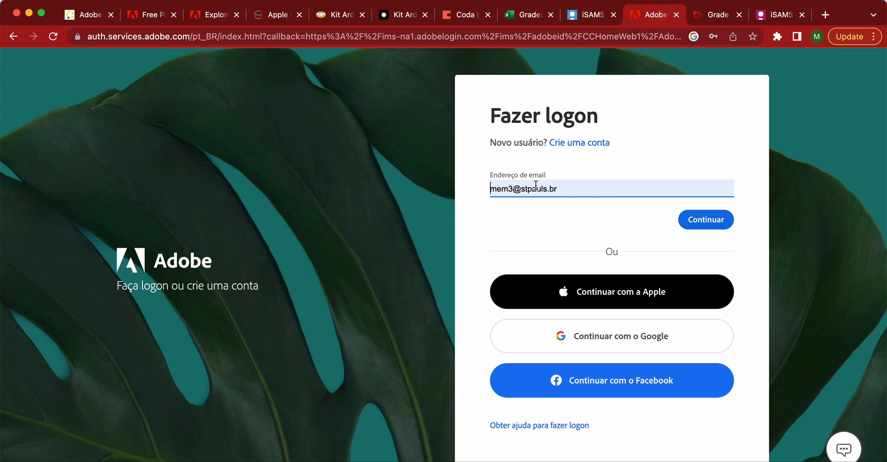
pyautogui.click(709, 219)
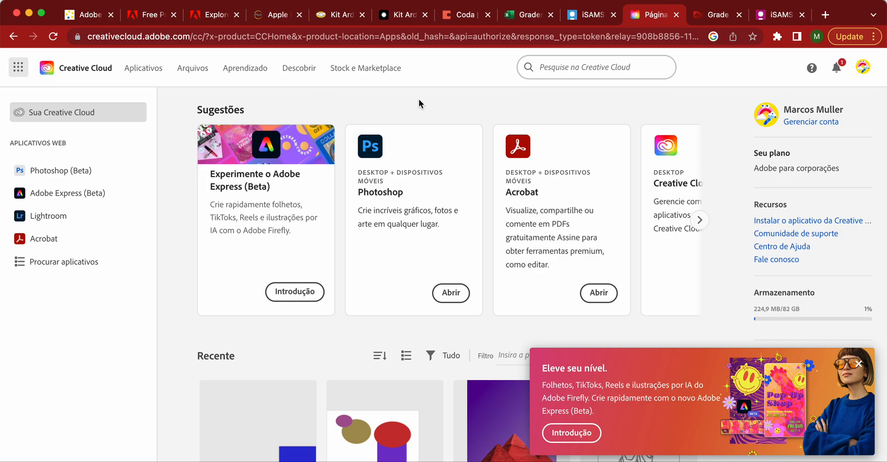
pyautogui.click(860, 364)
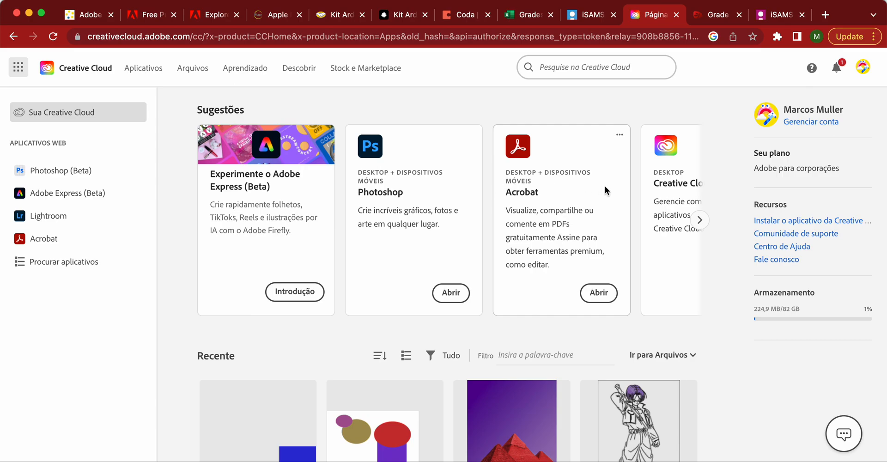
pyautogui.hscroll(3, 605, 186)
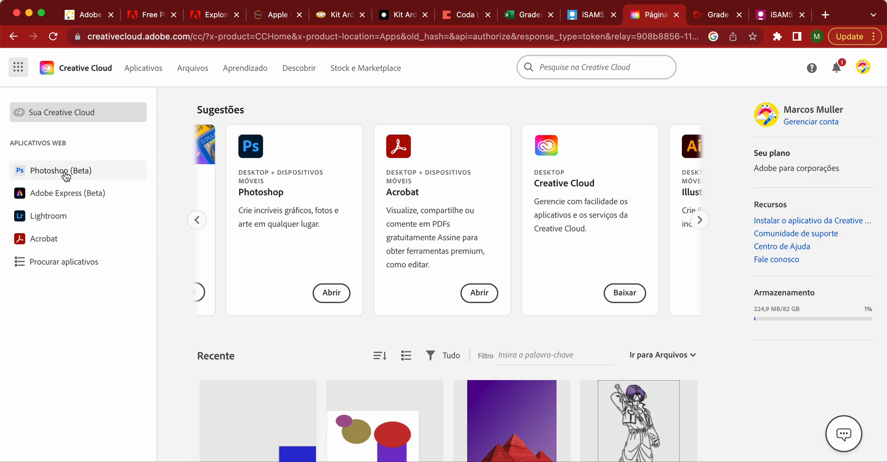
pyautogui.click(21, 73)
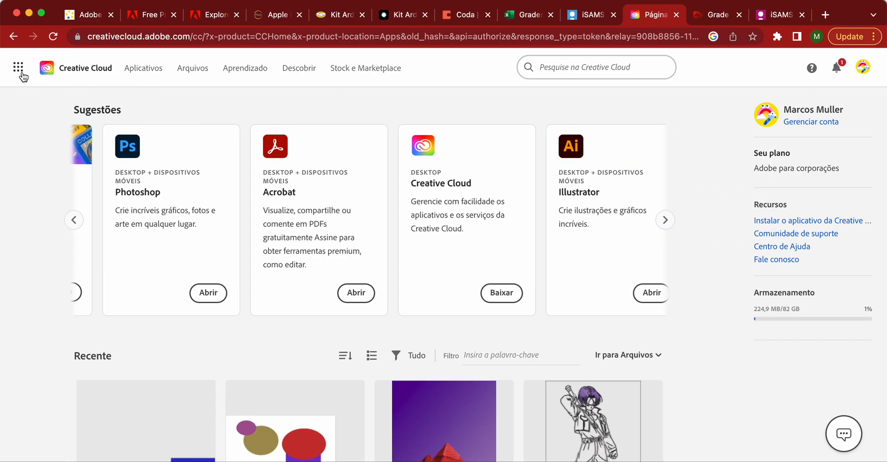
pyautogui.click(21, 73)
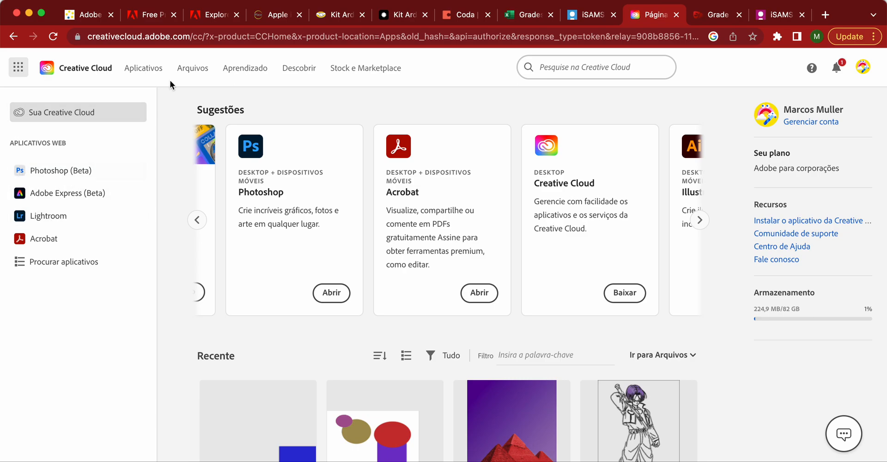
# Launch Adobe Photoshop from the list of Creative Cloud web apps.
pyautogui.click(156, 75)
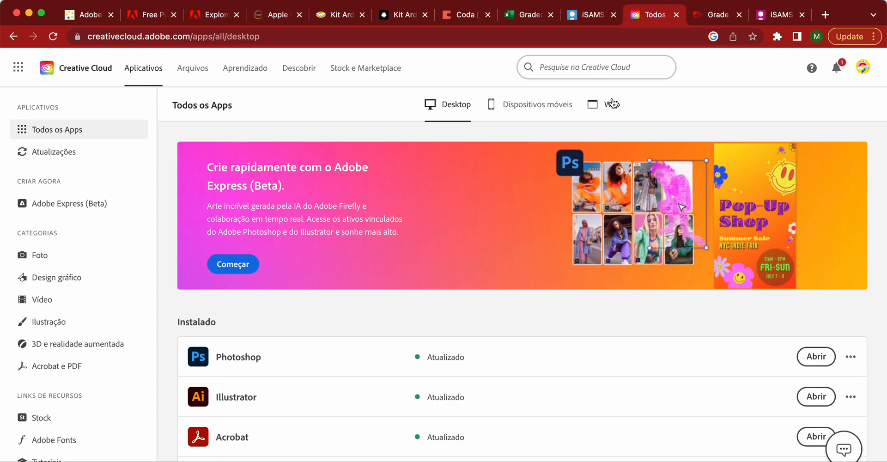
pyautogui.click(612, 104)
pyautogui.scroll(-3, 704, 259)
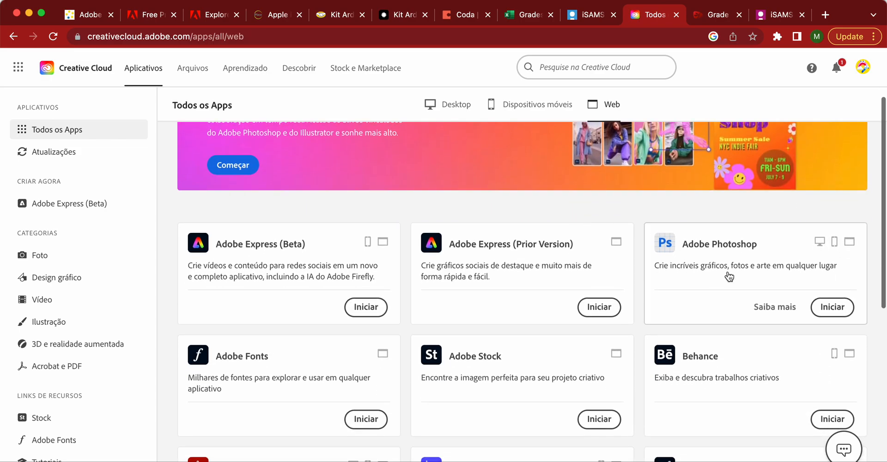
pyautogui.click(836, 308)
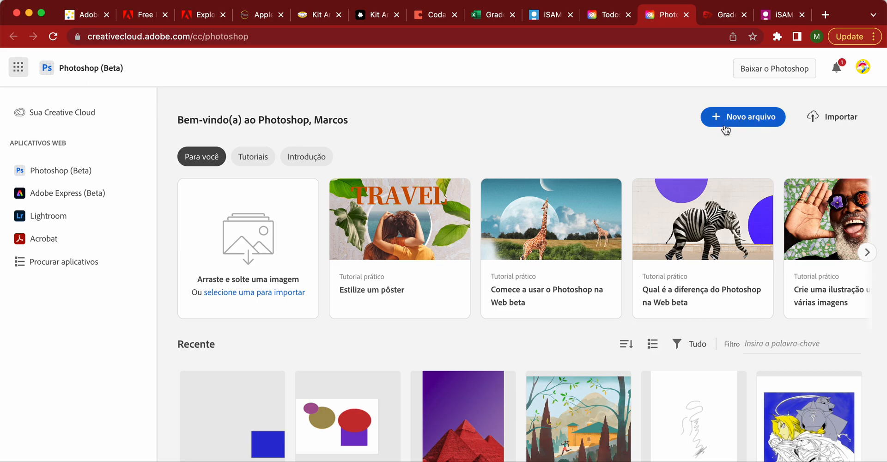
pyautogui.scroll(-7, 620, 185)
pyautogui.scroll(7, 619, 182)
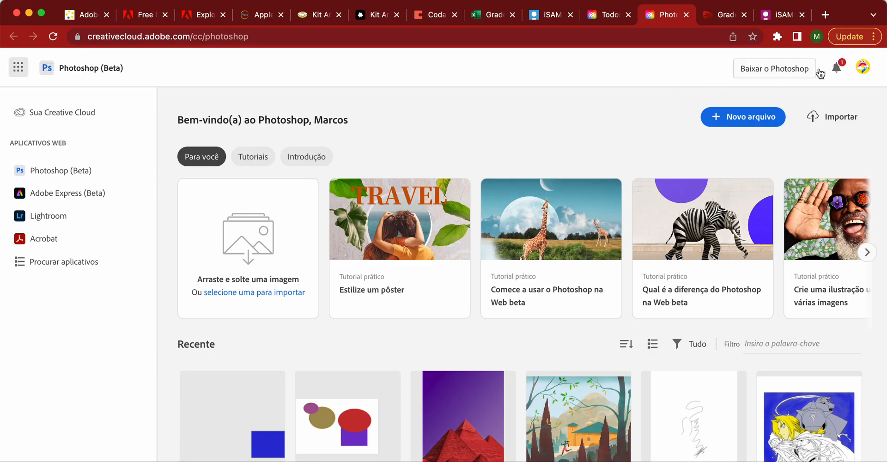
pyautogui.click(836, 68)
pyautogui.click(862, 70)
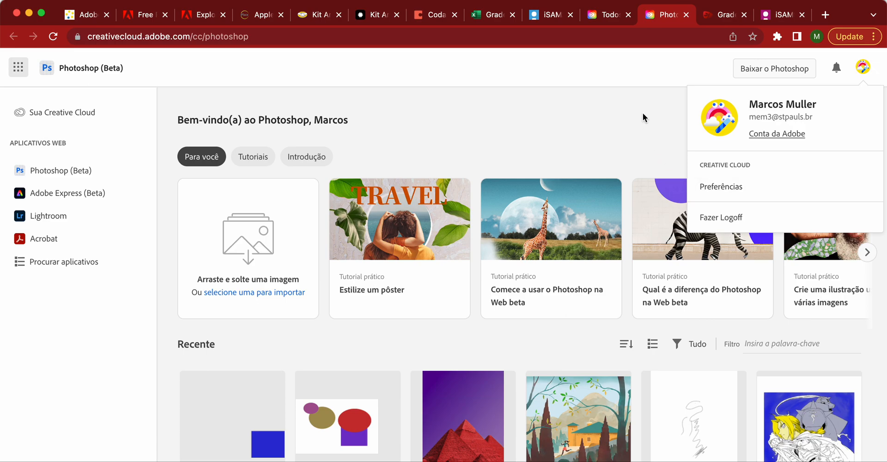
pyautogui.click(586, 82)
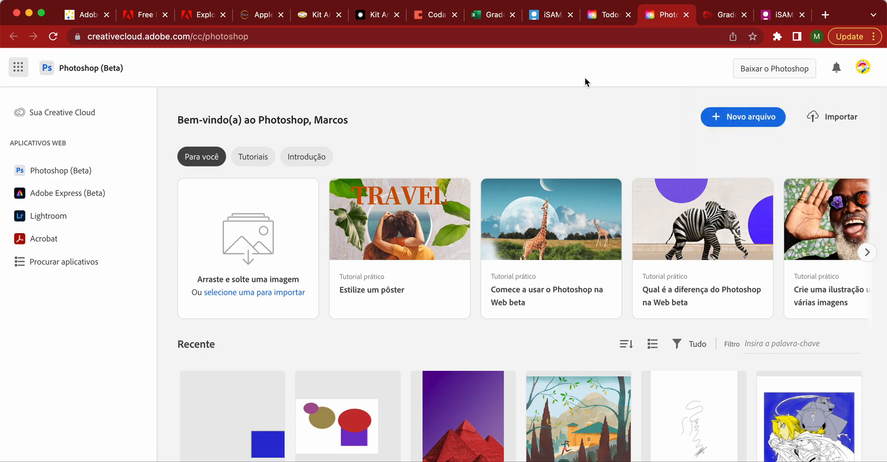
# Create a new document from the Padrão preset (1920 × 1080 px, 72 ppi) with background contents set to Transparente.
pyautogui.click(744, 121)
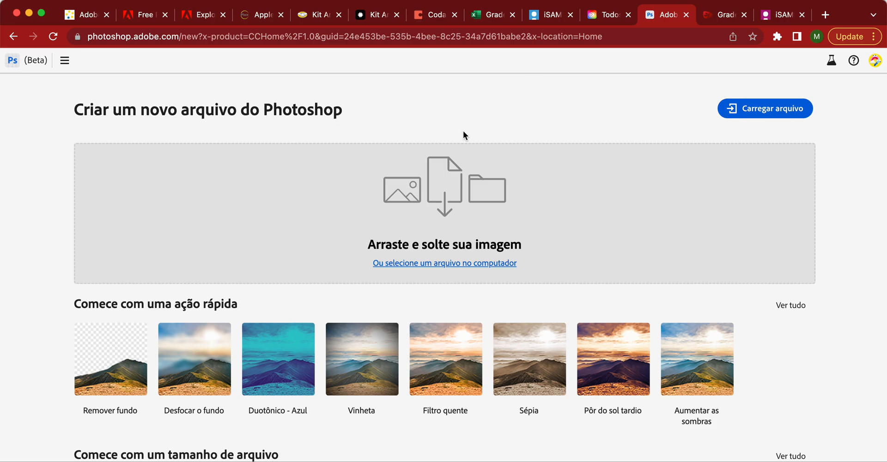
pyautogui.scroll(-5, 479, 151)
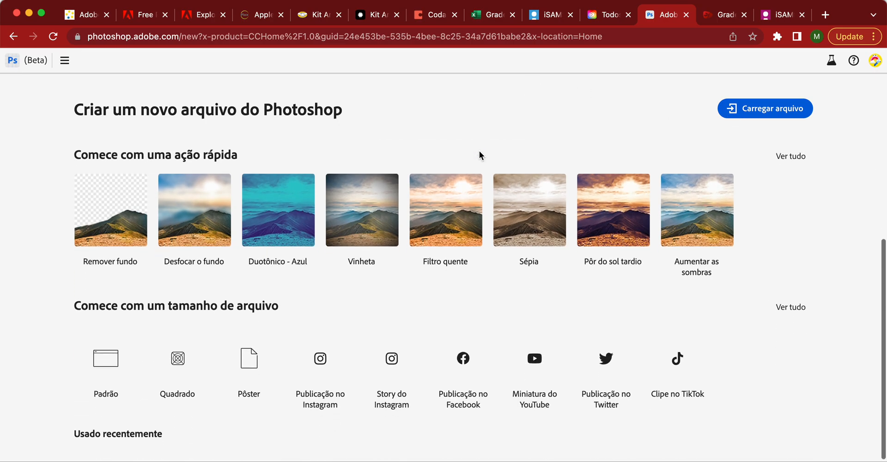
pyautogui.scroll(5, 431, 149)
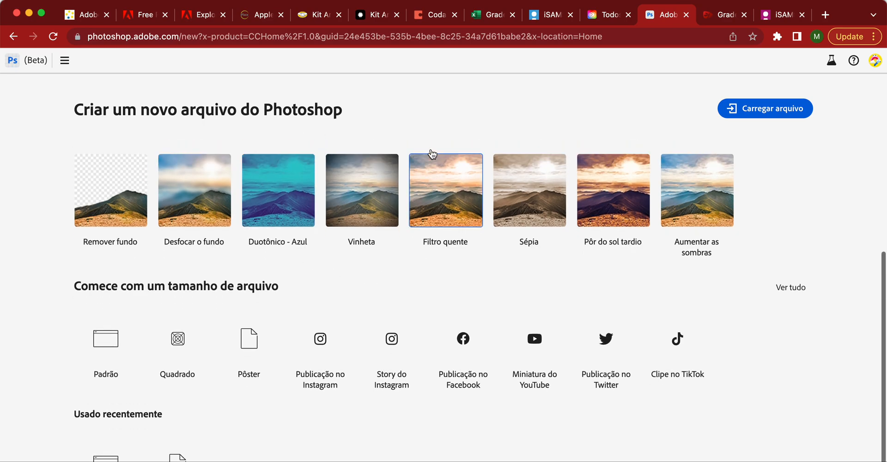
pyautogui.scroll(-5, 431, 150)
pyautogui.scroll(-1, 431, 152)
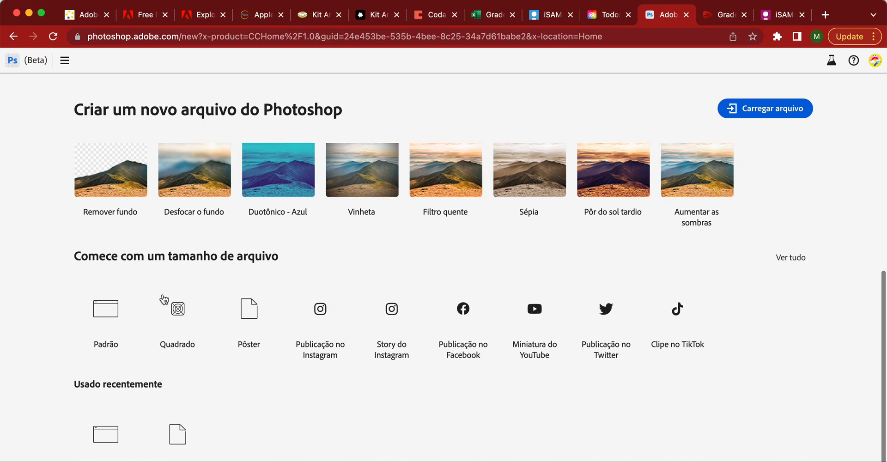
pyautogui.click(98, 313)
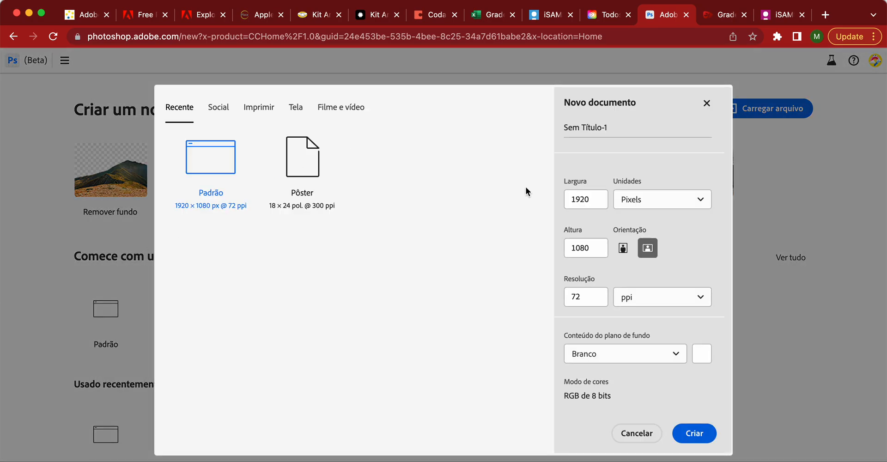
pyautogui.click(657, 357)
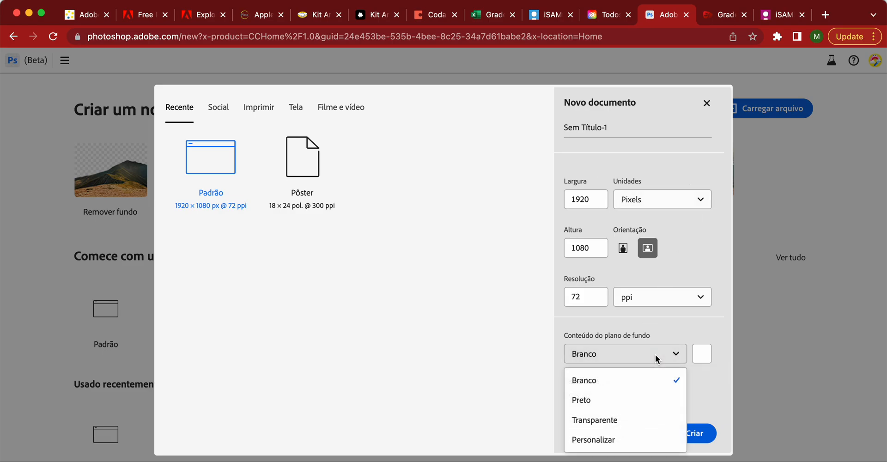
pyautogui.click(613, 422)
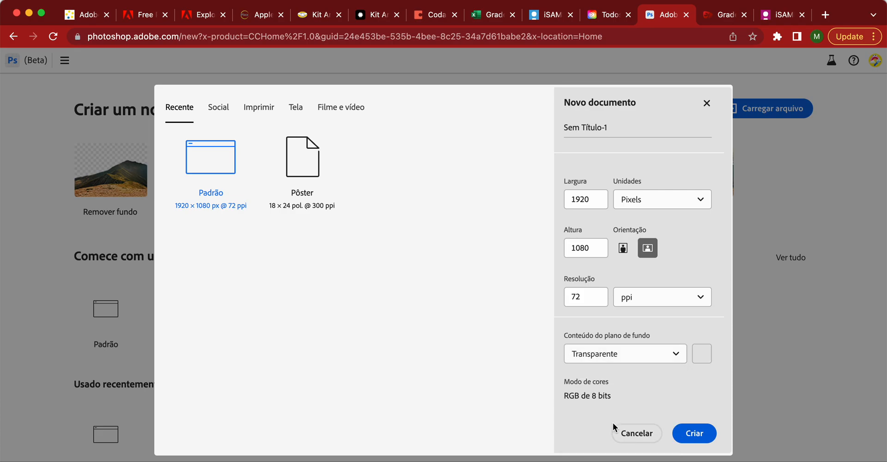
pyautogui.click(687, 431)
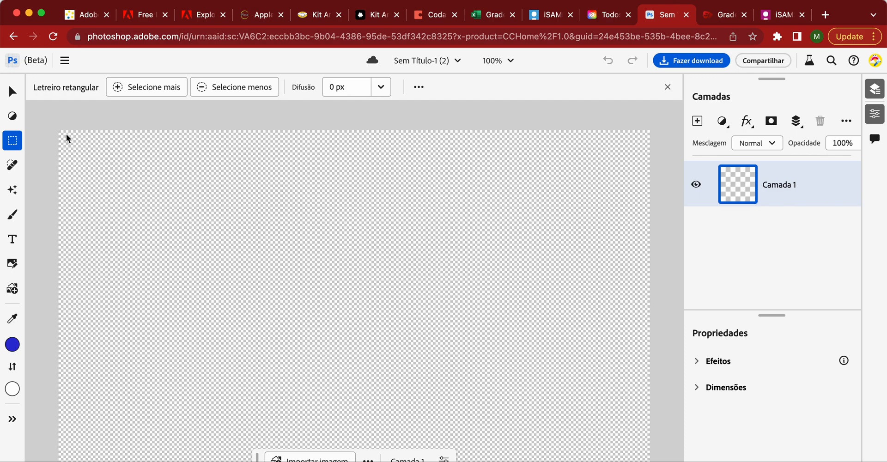
pyautogui.scroll(-3, 181, 214)
pyautogui.scroll(5, 181, 214)
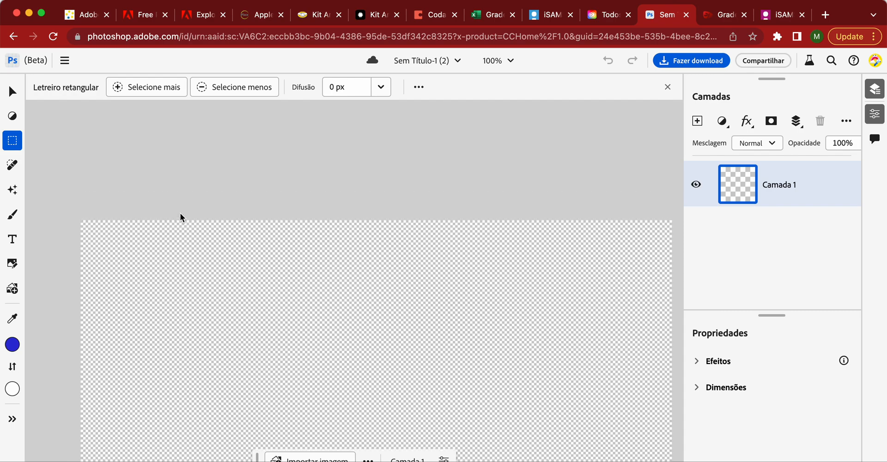
pyautogui.scroll(-2, 181, 214)
pyautogui.scroll(-2, 181, 216)
pyautogui.scroll(-1, 180, 216)
pyautogui.scroll(2, 180, 217)
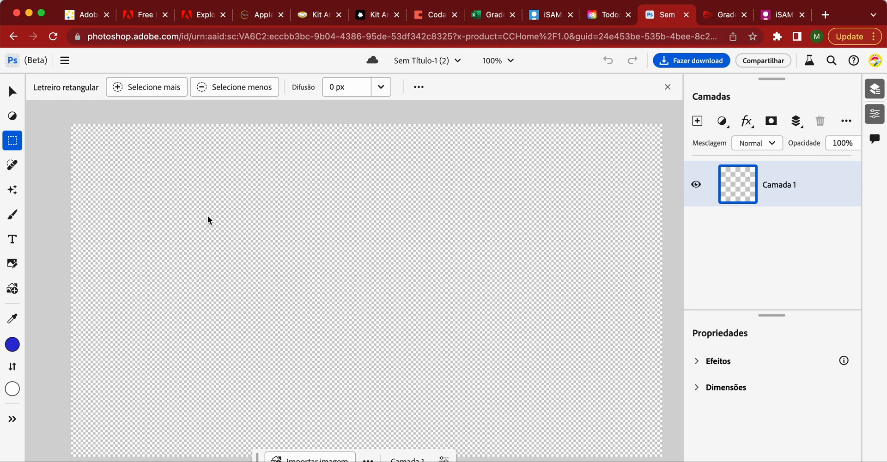
# Draw a rectangular selection in the middle of the canvas with the Letreiro retangular tool.
pyautogui.click(12, 92)
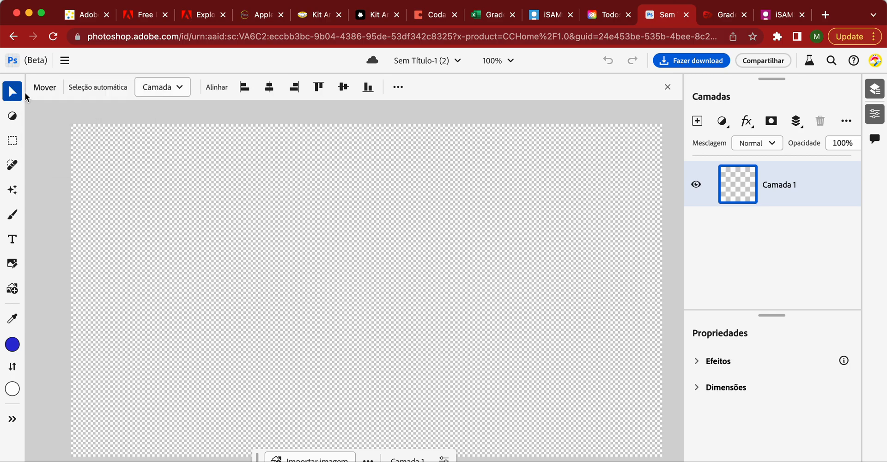
pyautogui.moveTo(12, 142)
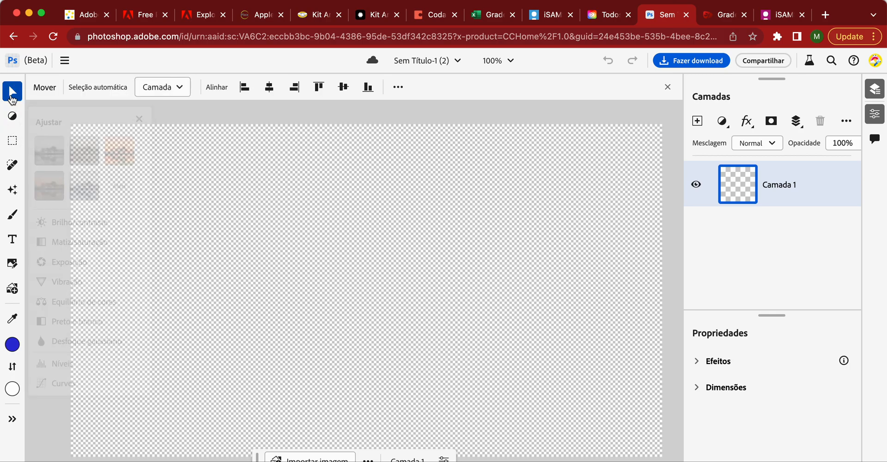
pyautogui.moveTo(13, 97)
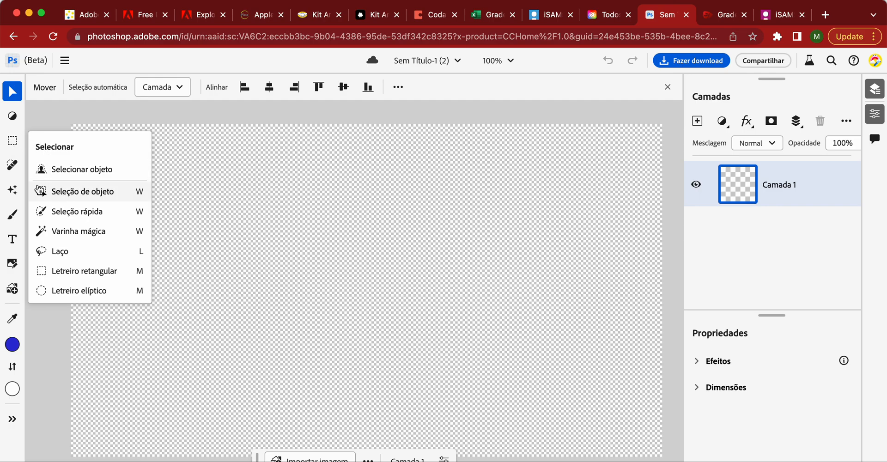
pyautogui.click(15, 142)
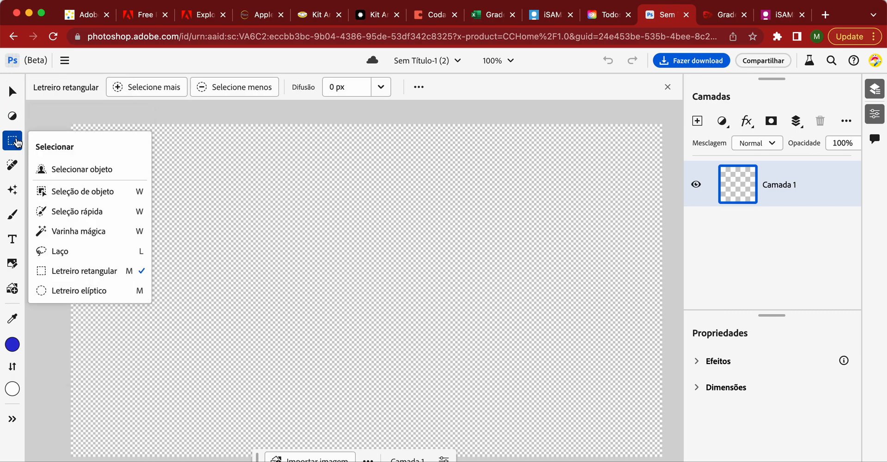
pyautogui.click(75, 274)
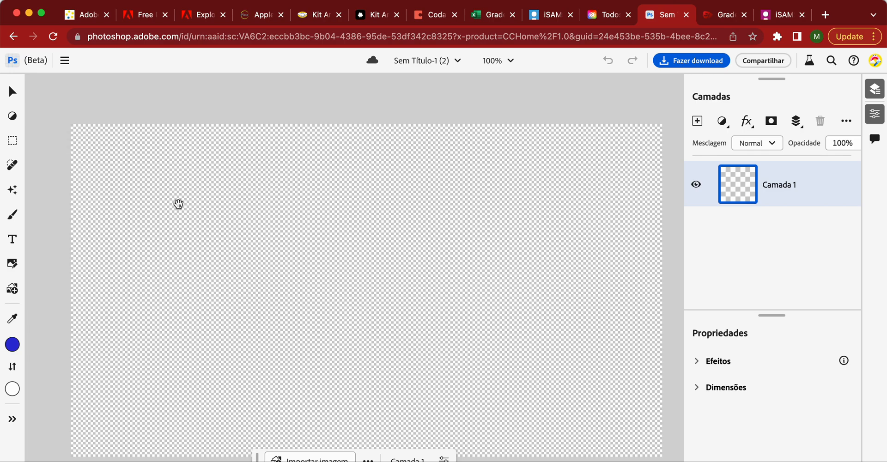
pyautogui.click(12, 140)
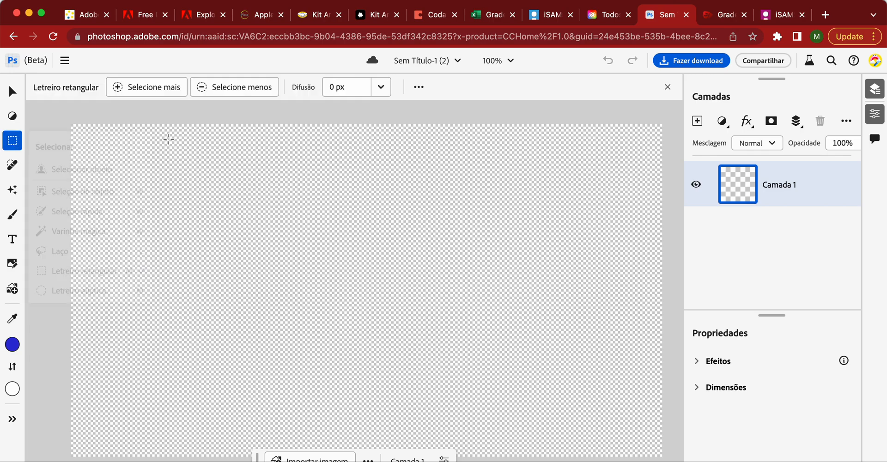
pyautogui.moveTo(217, 188); pyautogui.dragTo(498, 380)
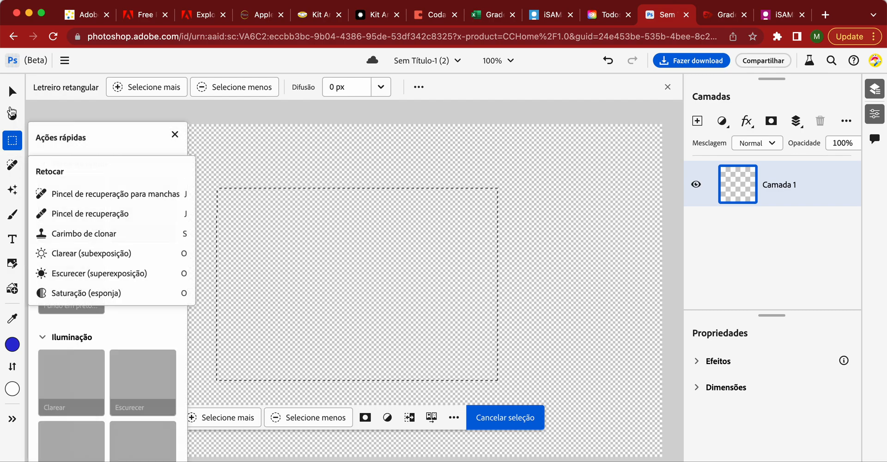
# Fill the rectangular selection with purple #8724DE using the Lata de tinta tool, and add a new layer above it.
pyautogui.moveTo(9, 142)
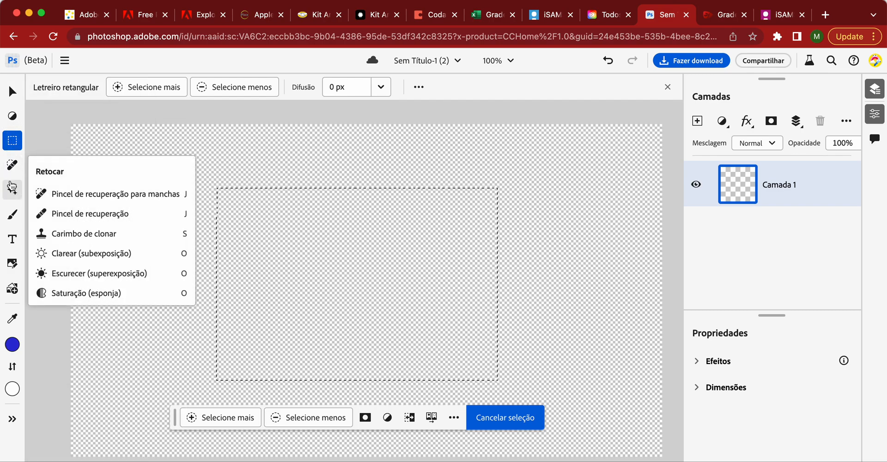
pyautogui.moveTo(14, 215)
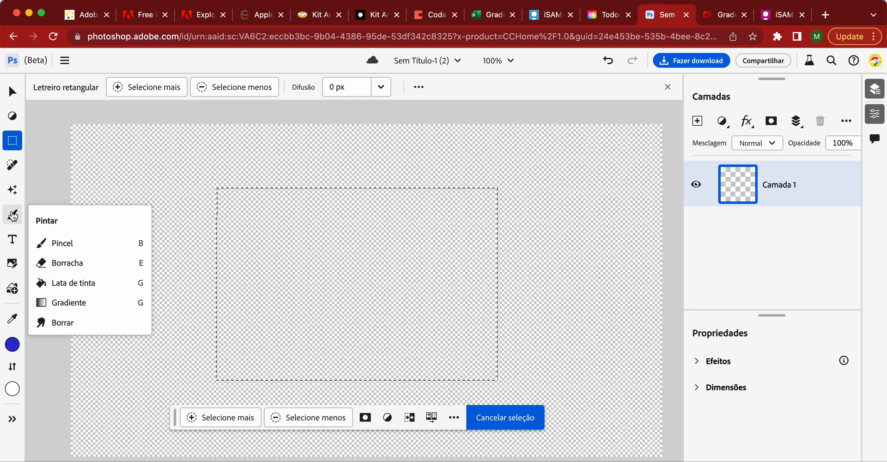
pyautogui.click(65, 283)
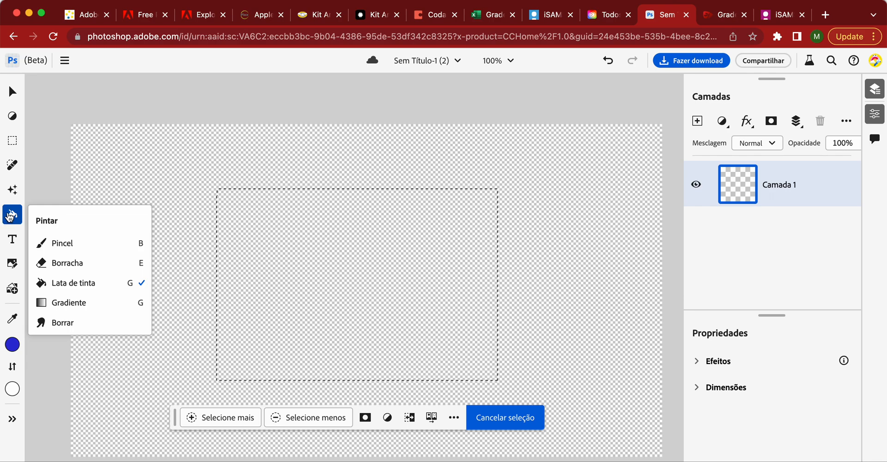
pyautogui.click(13, 344)
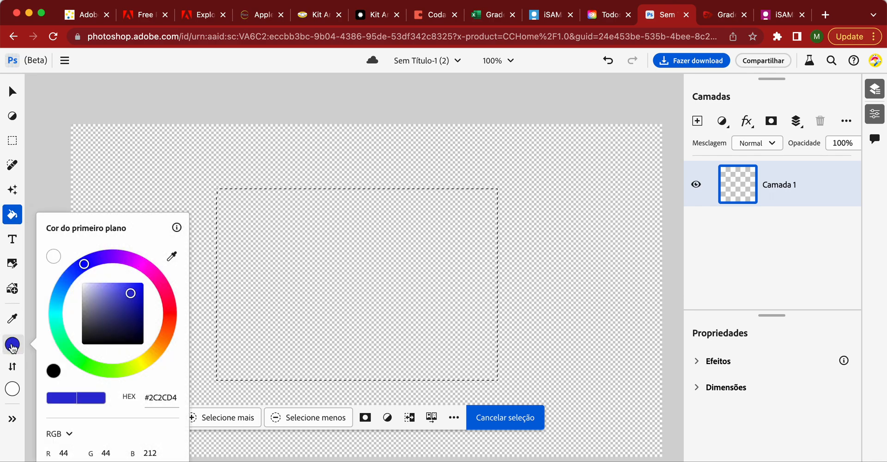
pyautogui.click(71, 352)
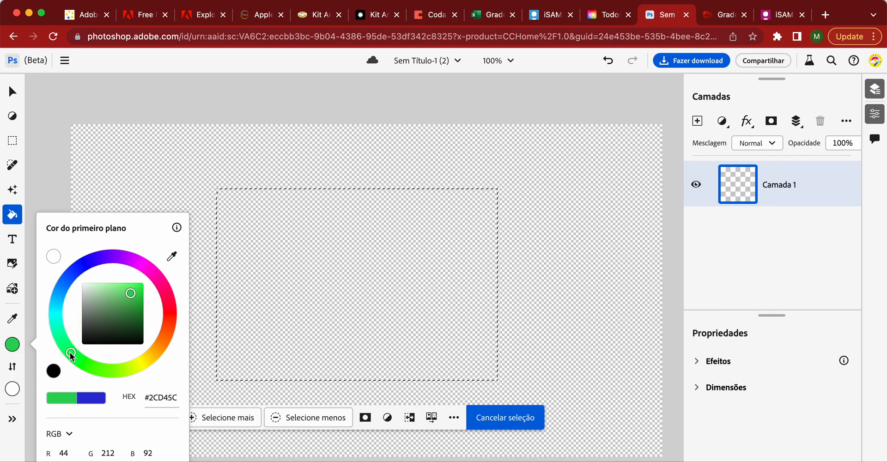
pyautogui.click(13, 346)
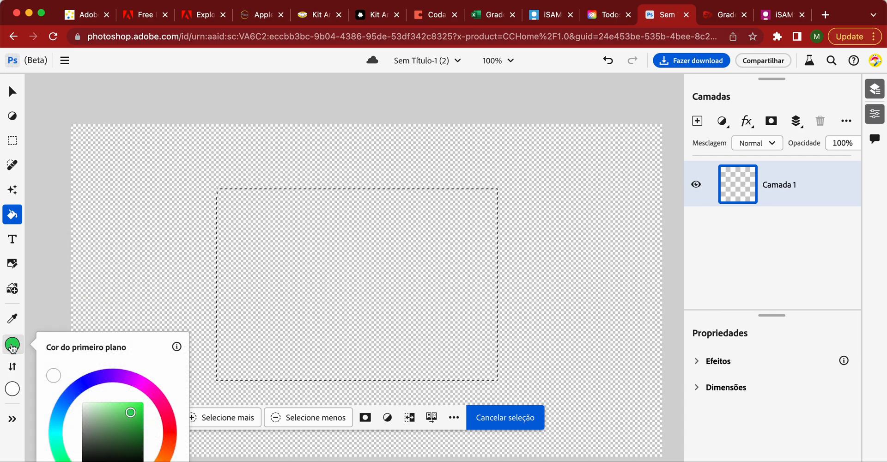
pyautogui.click(12, 346)
pyautogui.click(13, 345)
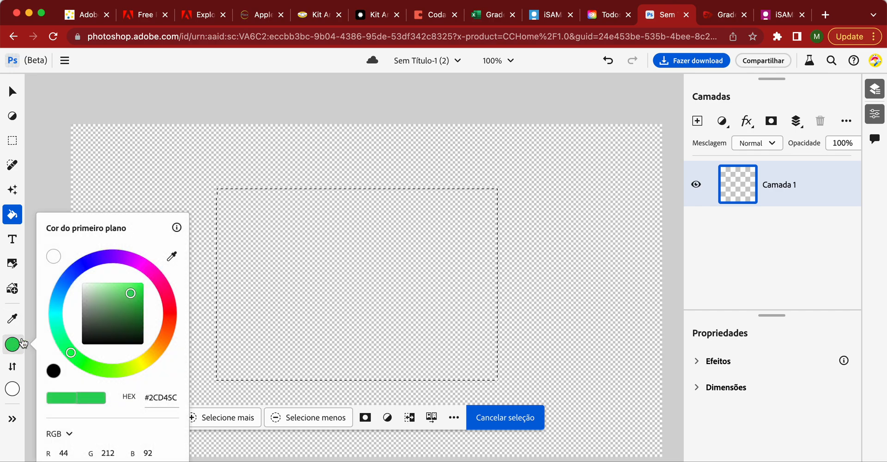
pyautogui.moveTo(170, 295)
pyautogui.mouseDown()
pyautogui.moveTo(162, 279)
pyautogui.moveTo(115, 256)
pyautogui.mouseUp()
pyautogui.moveTo(117, 297)
pyautogui.mouseDown()
pyautogui.moveTo(109, 331)
pyautogui.moveTo(112, 298)
pyautogui.moveTo(134, 291)
pyautogui.mouseUp()
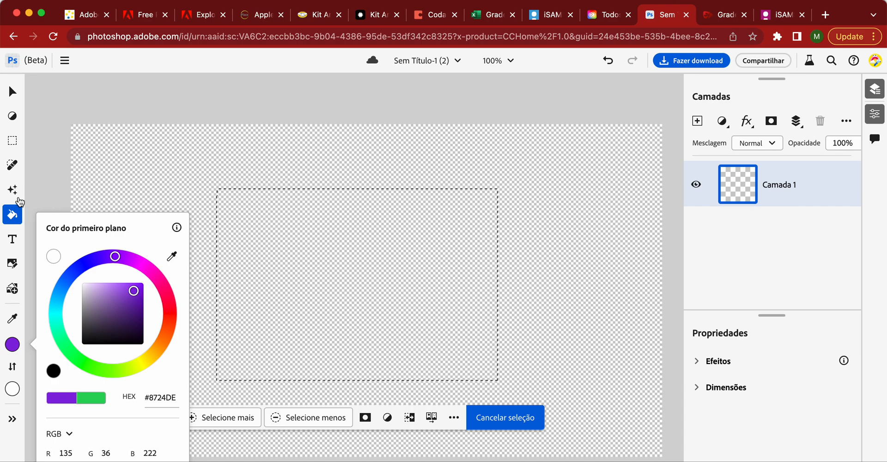
pyautogui.click(284, 226)
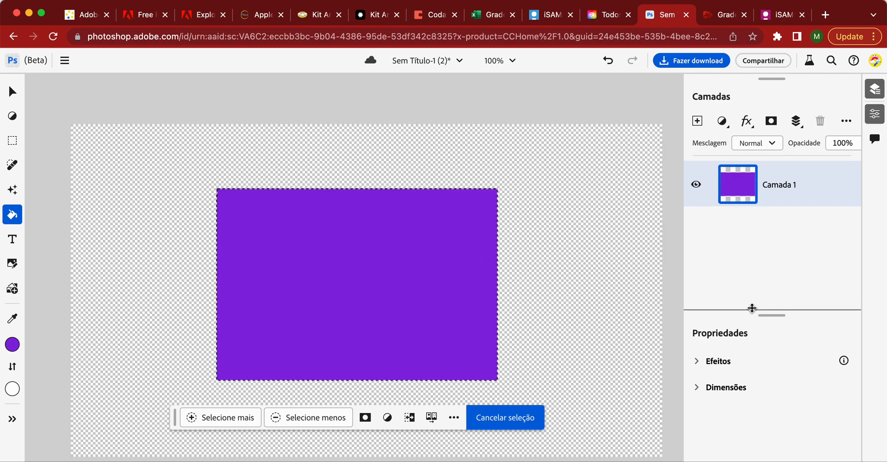
pyautogui.click(702, 125)
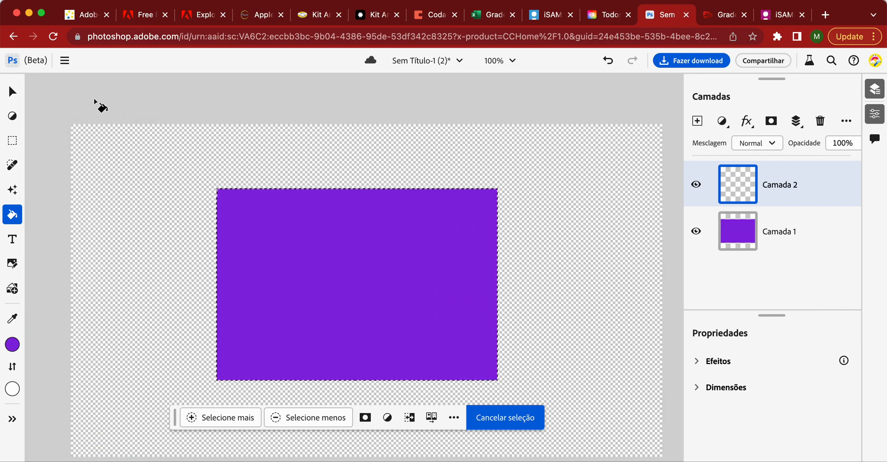
pyautogui.click(39, 117)
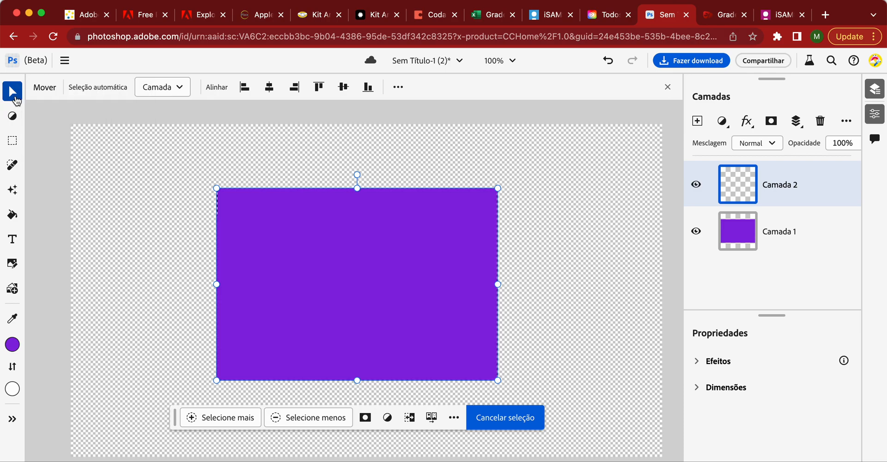
pyautogui.moveTo(12, 116)
pyautogui.click(47, 152)
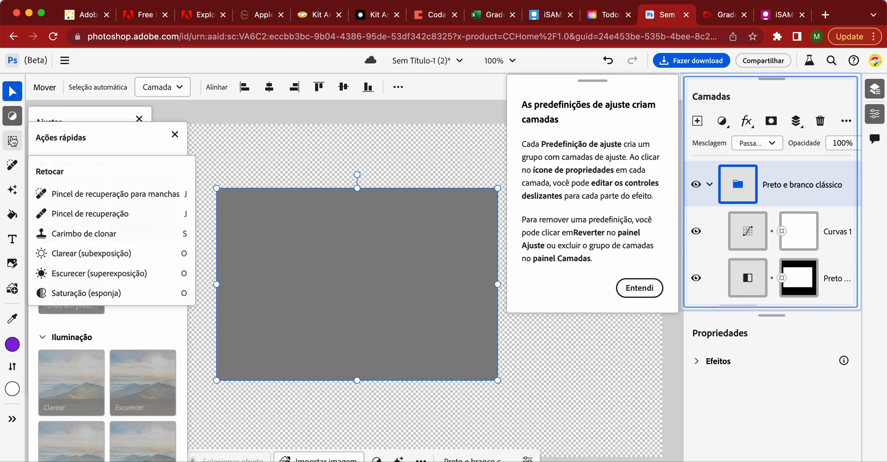
pyautogui.click(12, 141)
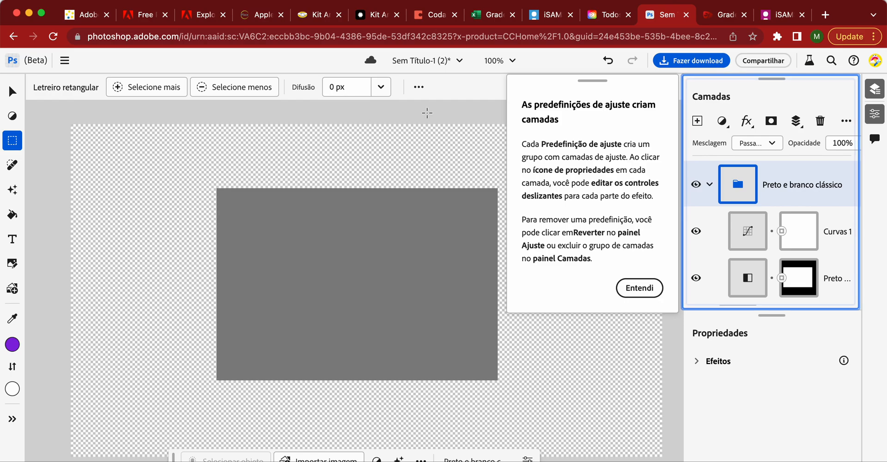
pyautogui.click(440, 114)
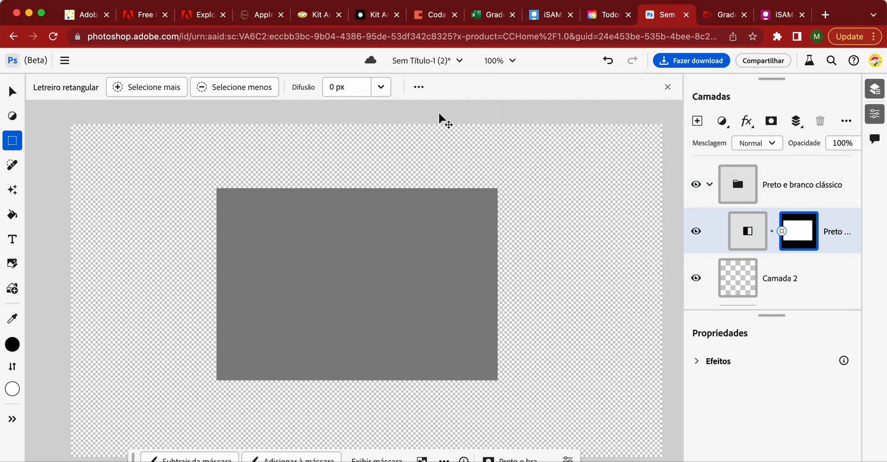
pyautogui.hotkey('ctrl', 'z')
pyautogui.hotkey('ctrl', 'z')
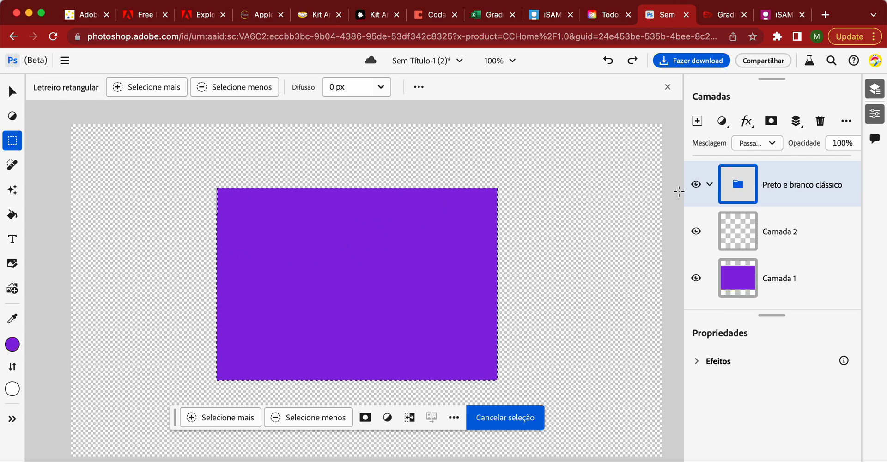
pyautogui.click(820, 121)
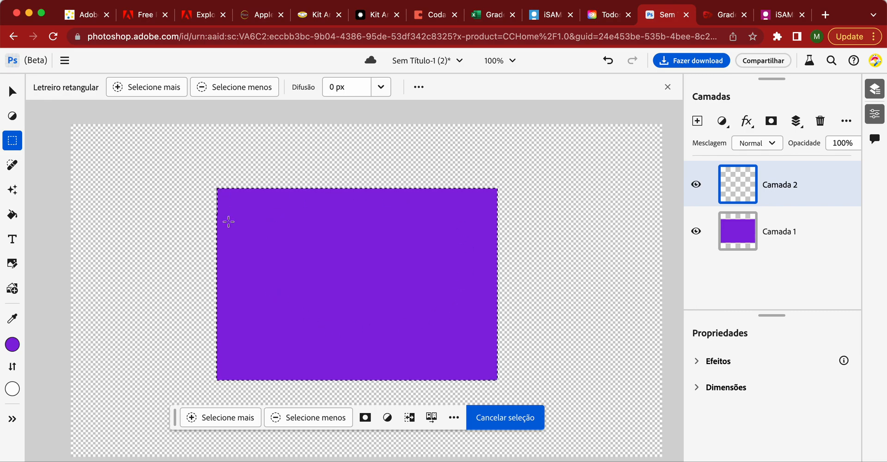
# Deselect the purple rectangle and draw a rectangular selection covering the whole canvas on Camada 2.
pyautogui.click(387, 230)
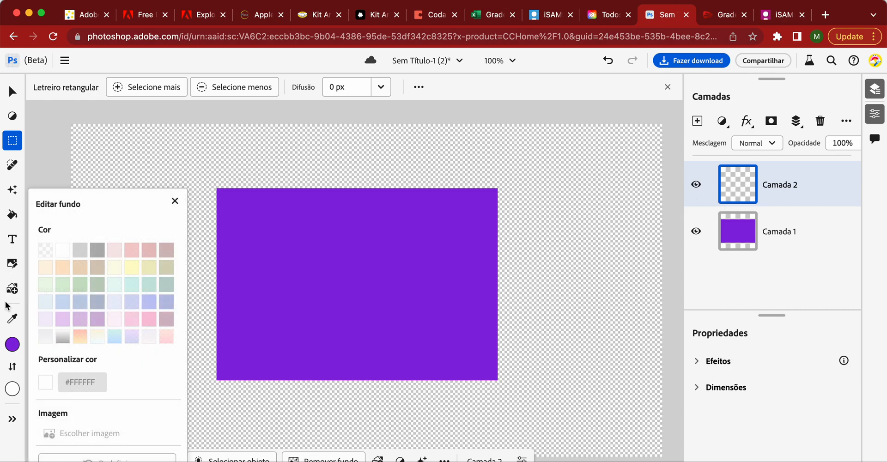
pyautogui.moveTo(13, 165)
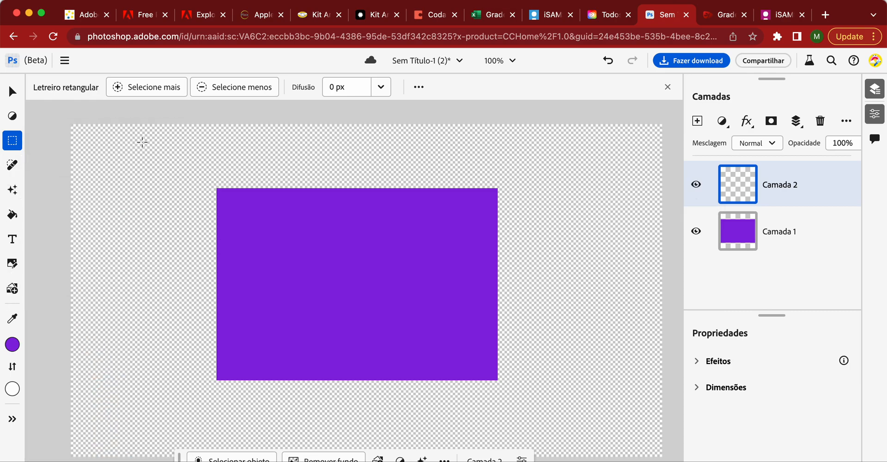
pyautogui.moveTo(73, 125); pyautogui.dragTo(664, 459)
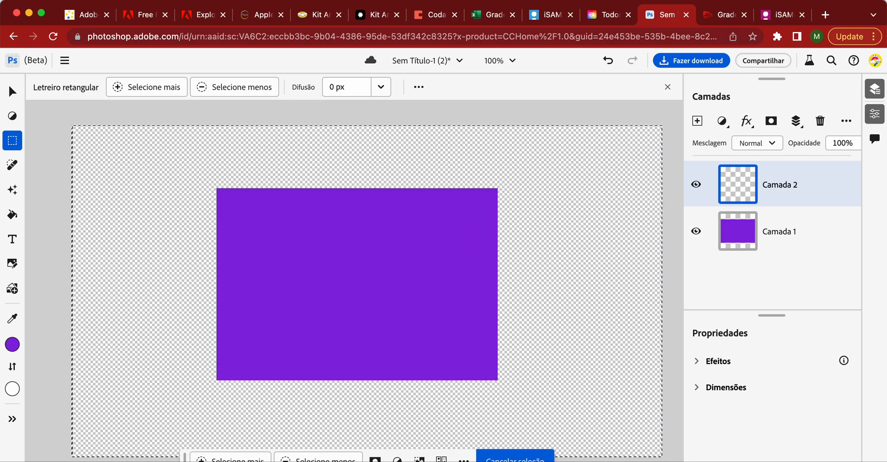
# Set the foreground colour to turquoise green and fill the full-canvas selection on Camada 2 with Lata de tinta.
pyautogui.click(12, 345)
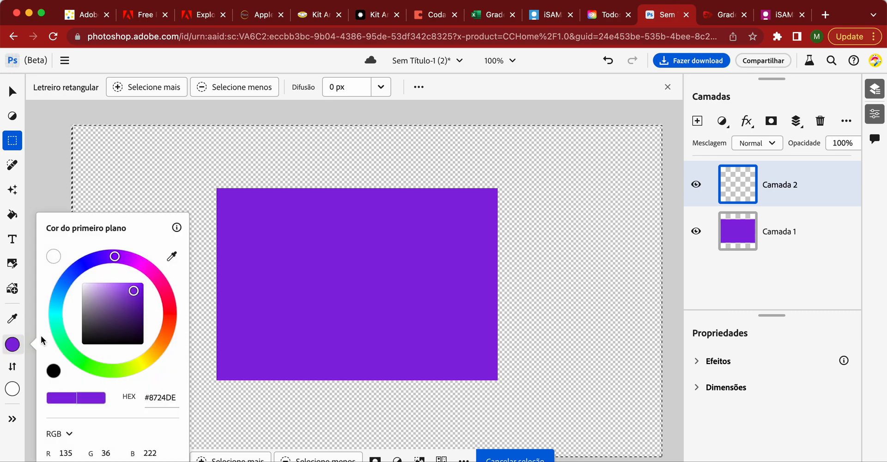
pyautogui.moveTo(66, 337); pyautogui.dragTo(59, 327)
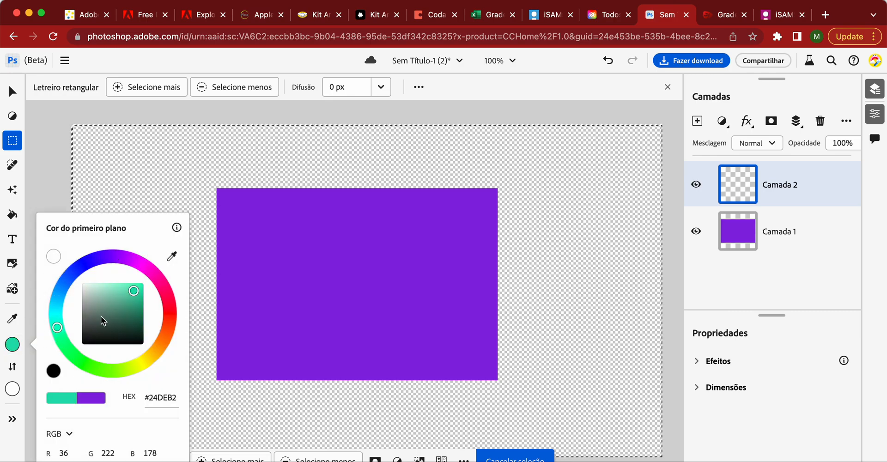
pyautogui.click(136, 288)
pyautogui.click(13, 215)
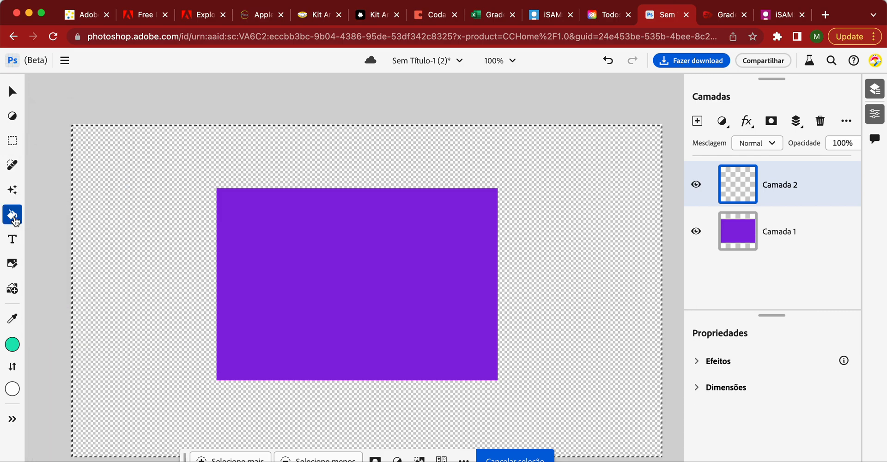
pyautogui.click(109, 212)
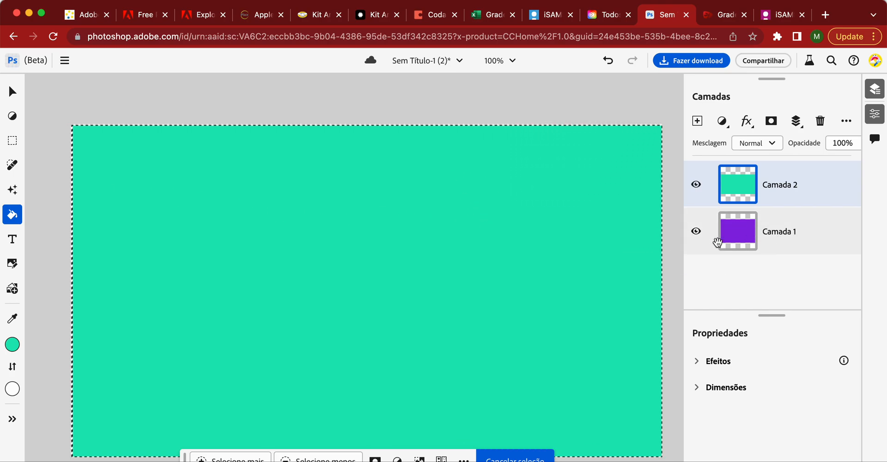
# Clear the selection and move the turquoise Camada 2 below Camada 1 in the layer order.
pyautogui.moveTo(13, 91)
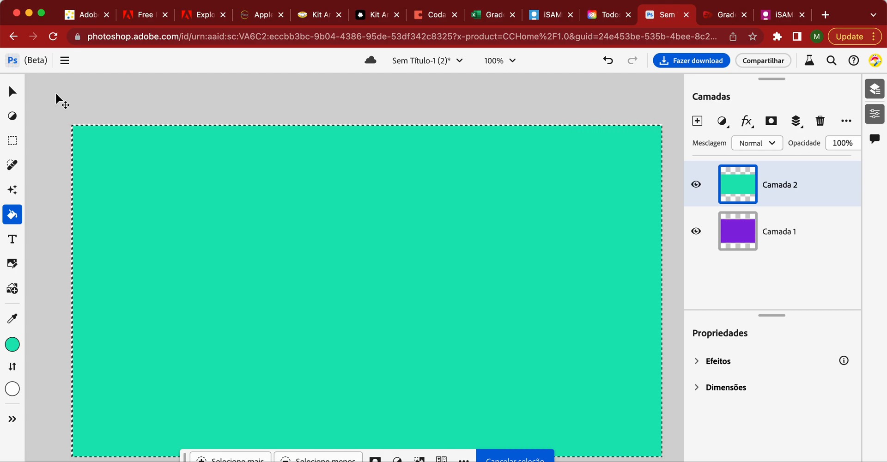
pyautogui.press('super+d')
pyautogui.click(12, 90)
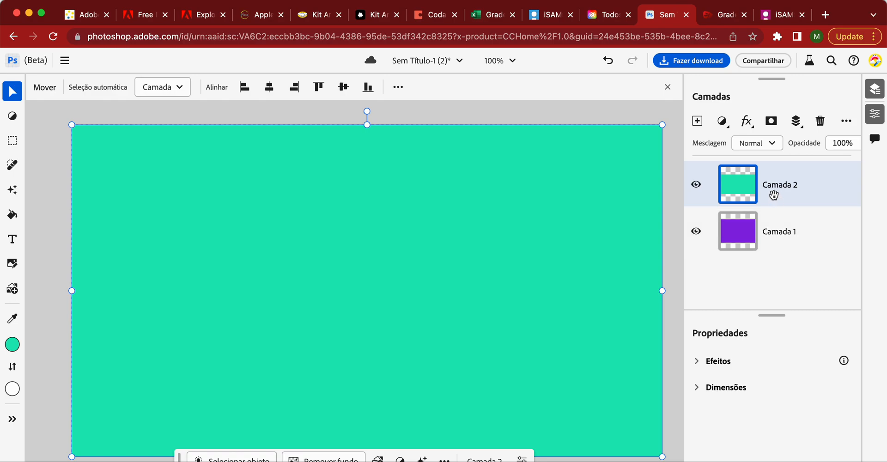
pyautogui.moveTo(791, 188); pyautogui.dragTo(782, 267)
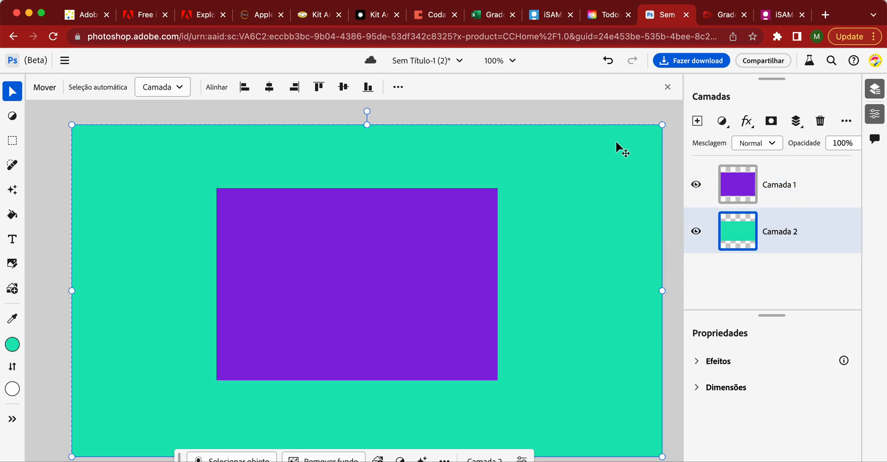
# Move the purple rectangle into the lower-right corner of the canvas with the Mover tool.
pyautogui.moveTo(14, 96)
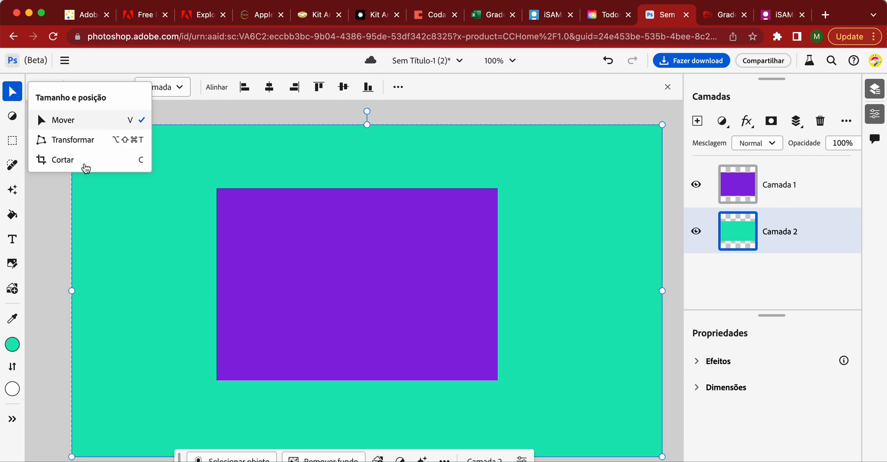
pyautogui.click(337, 279)
pyautogui.moveTo(395, 265); pyautogui.dragTo(560, 194)
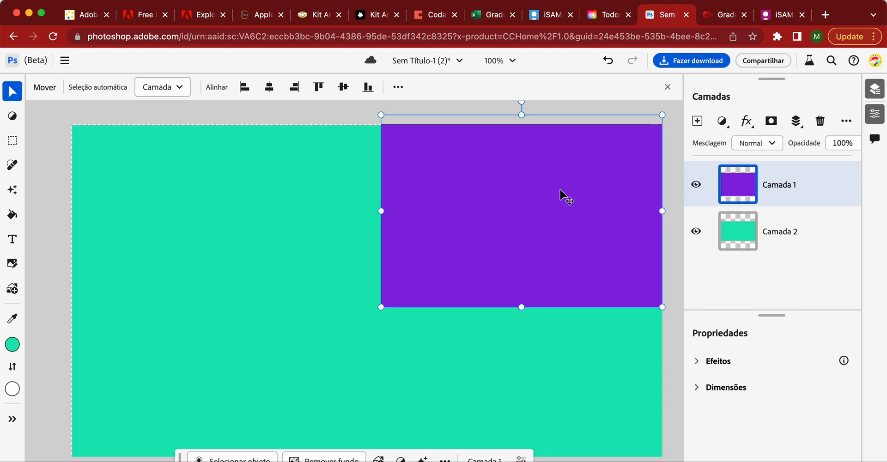
pyautogui.moveTo(464, 188); pyautogui.dragTo(463, 339)
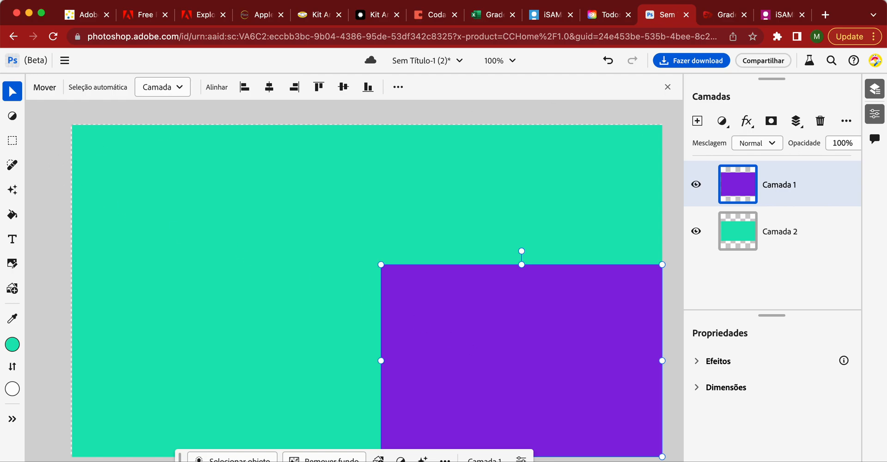
# Add a new layer on top and draw an elliptical selection near the canvas centre, overlapping the purple rectangle's corner.
pyautogui.click(697, 121)
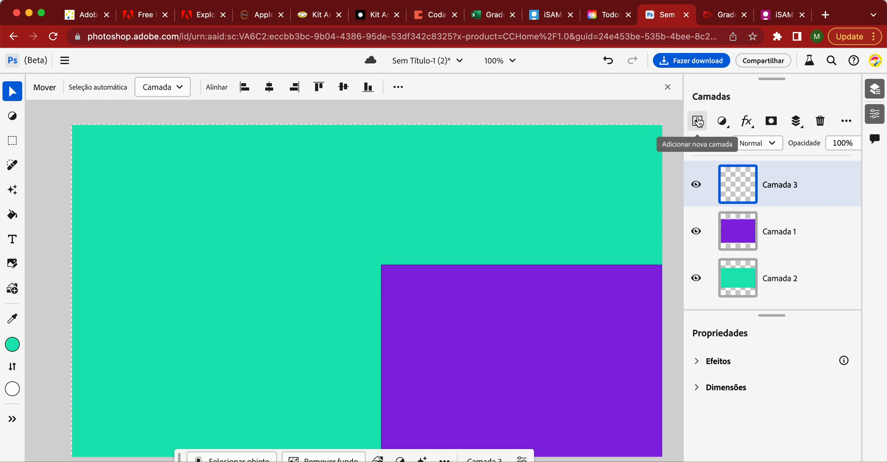
pyautogui.click(12, 140)
pyautogui.click(12, 141)
pyautogui.click(64, 288)
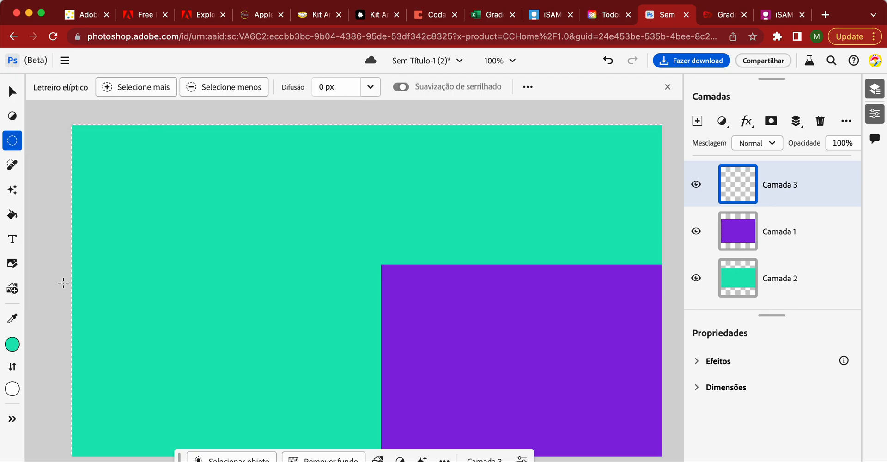
pyautogui.moveTo(225, 174); pyautogui.dragTo(258, 226)
pyautogui.moveTo(403, 316); pyautogui.dragTo(429, 349)
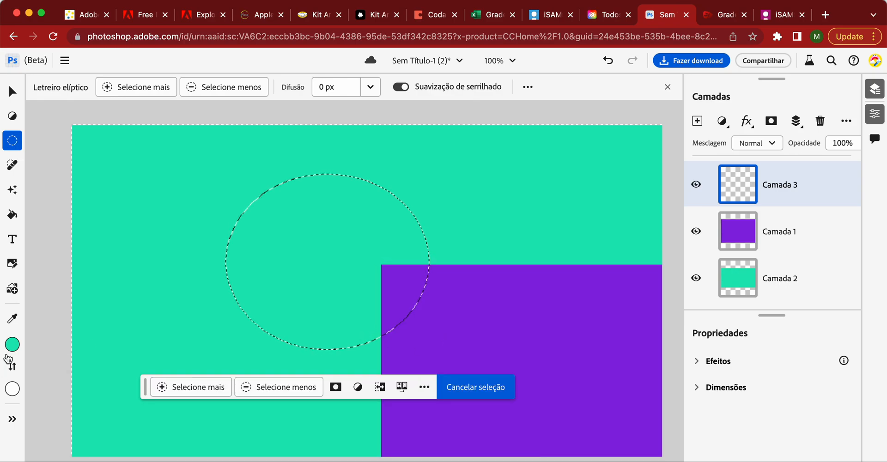
# Set the foreground colour to orange and fill the elliptical selection on Camada 3 with Lata de tinta.
pyautogui.click(12, 345)
pyautogui.click(147, 362)
pyautogui.moveTo(147, 363); pyautogui.dragTo(162, 341)
pyautogui.click(12, 116)
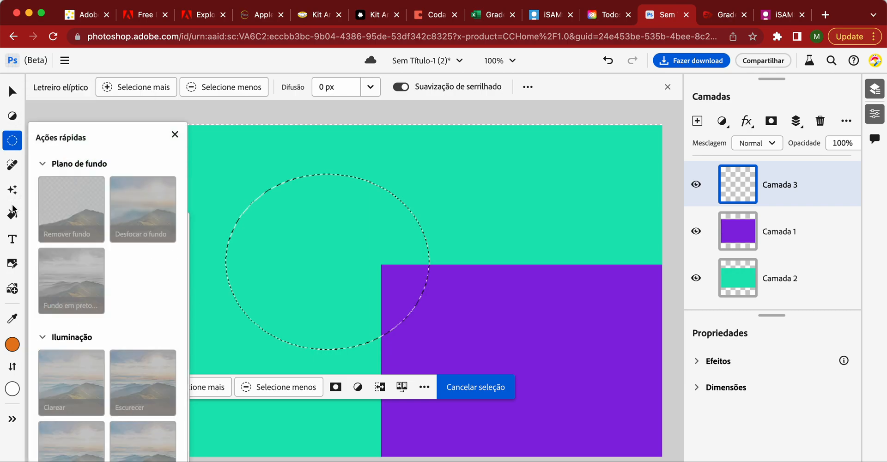
pyautogui.click(12, 214)
pyautogui.click(325, 234)
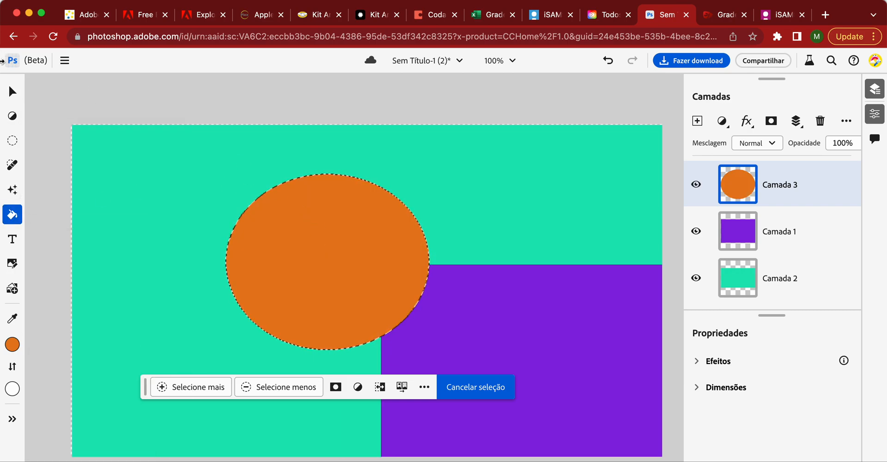
# Move the orange ellipse to the upper-left corner of the canvas so it extends past the edges.
pyautogui.click(12, 91)
pyautogui.moveTo(341, 229); pyautogui.dragTo(121, 148)
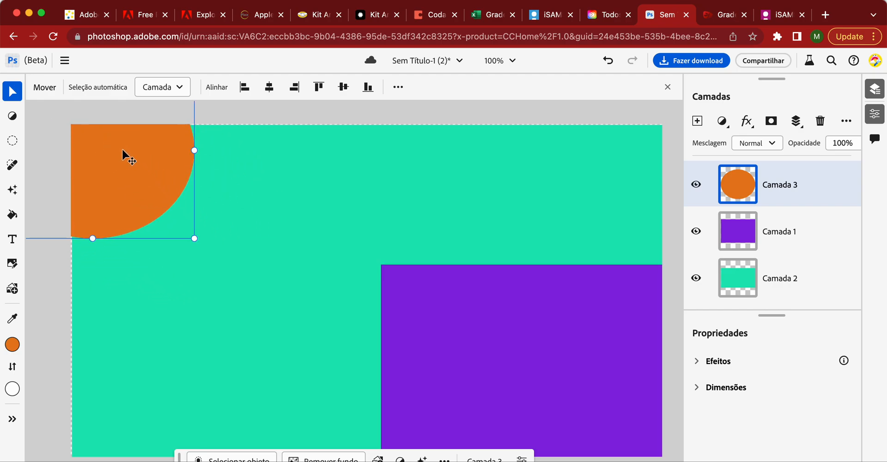